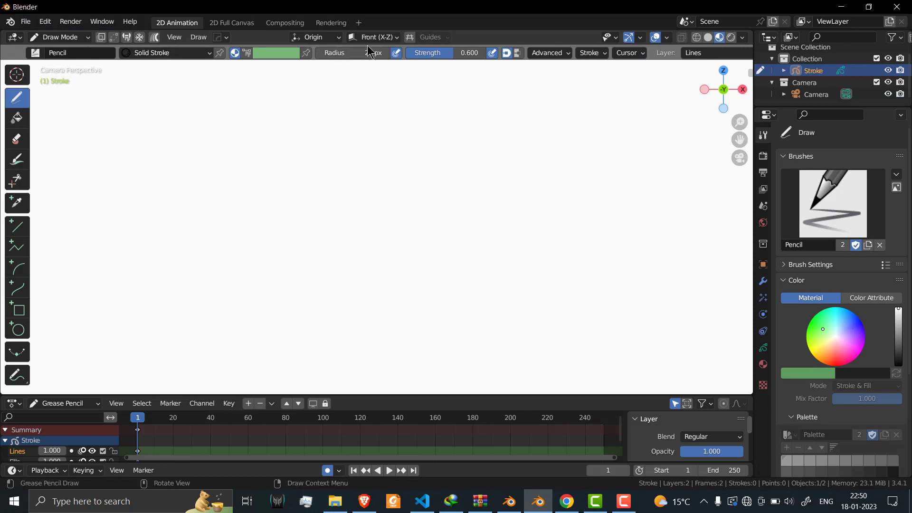
# Choose the Pen brush for drawing and set its radius to 100 px
pyautogui.click(36, 53)
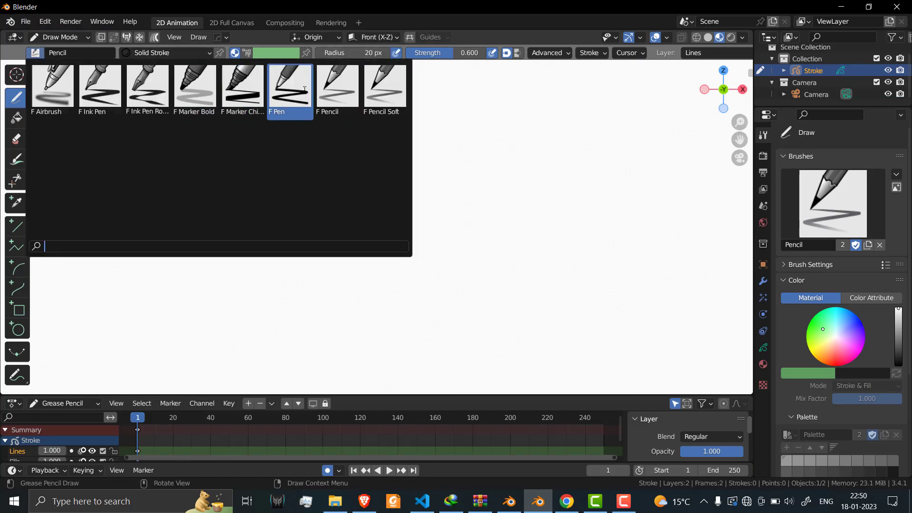
pyautogui.click(303, 89)
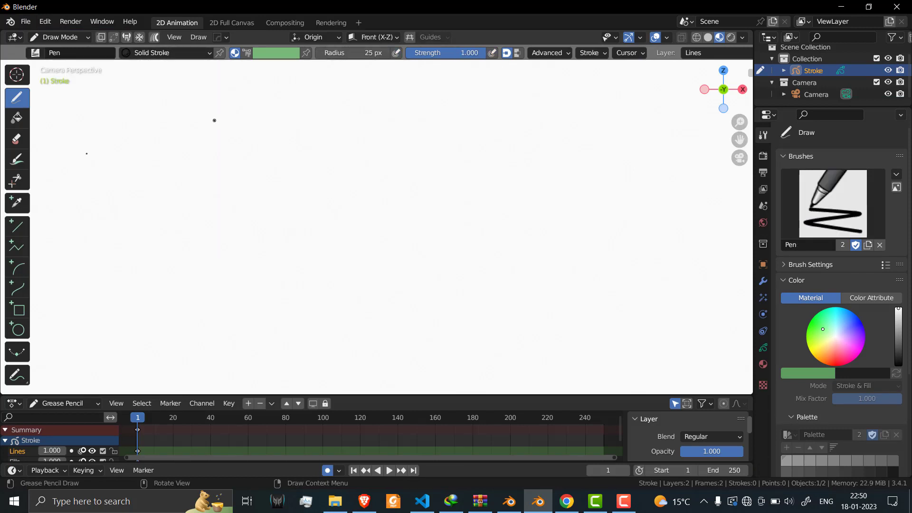
pyautogui.click(357, 52)
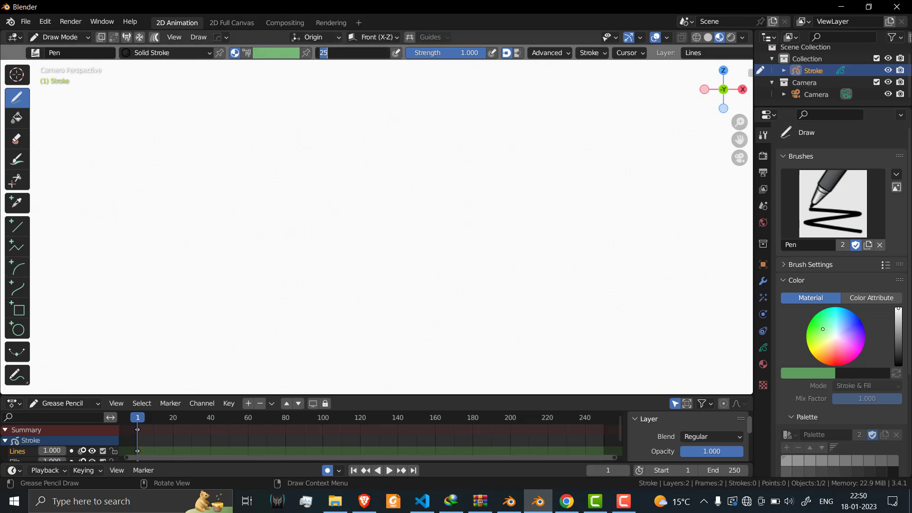
pyautogui.write('100')
pyautogui.press('Return')
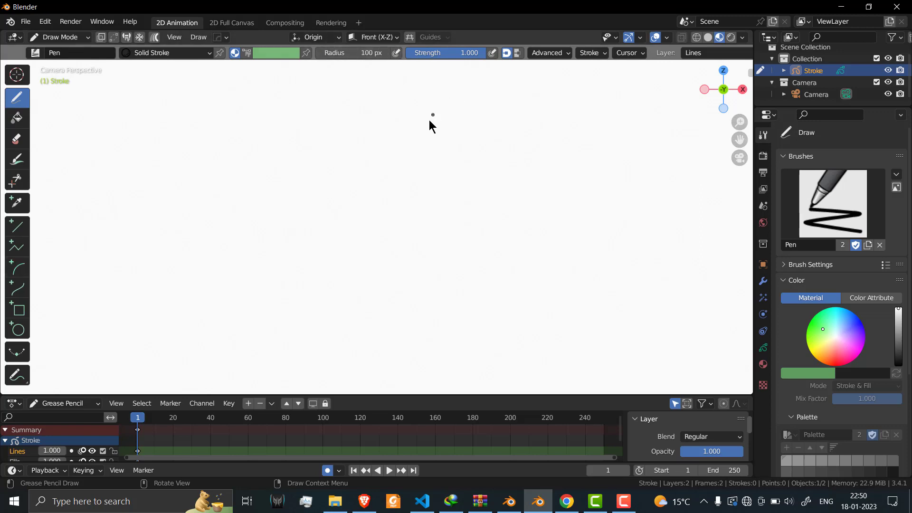
# Turn on drawing guides, draw a large circle around the origin as the clock face, and return to Object Mode
pyautogui.click(429, 37)
pyautogui.moveTo(374, 95)
pyautogui.mouseDown()
pyautogui.moveTo(425, 100)
pyautogui.moveTo(523, 271)
pyautogui.moveTo(315, 286)
pyautogui.moveTo(281, 141)
pyautogui.moveTo(376, 95)
pyautogui.mouseUp()
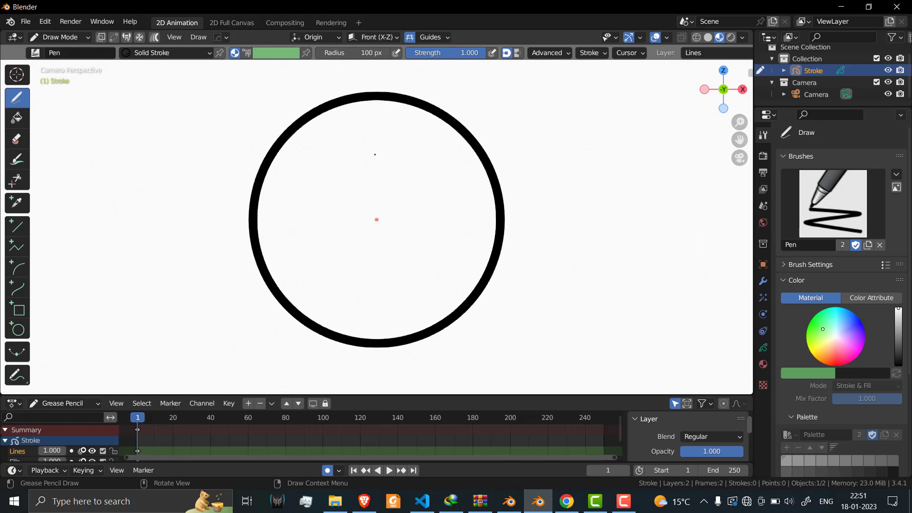
pyautogui.click(60, 37)
pyautogui.click(70, 51)
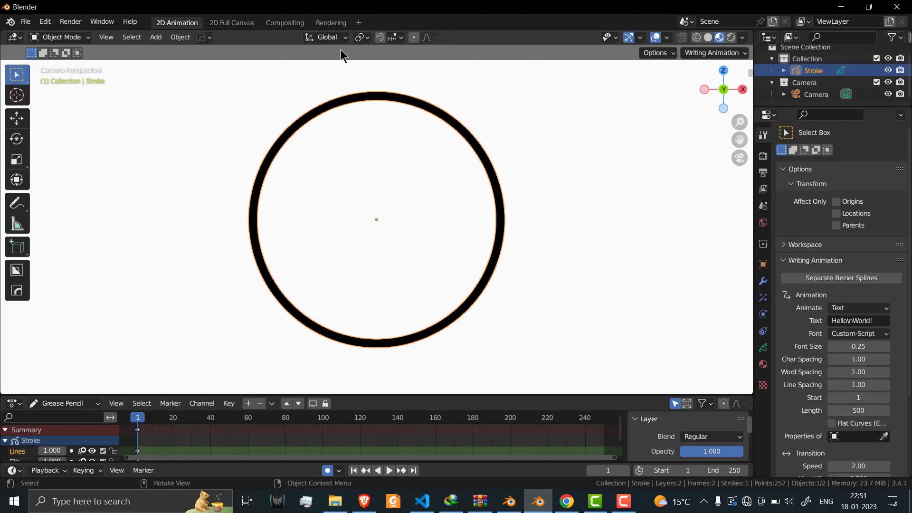
# Add a blank Grease Pencil object and rename it "hour"
pyautogui.click(156, 38)
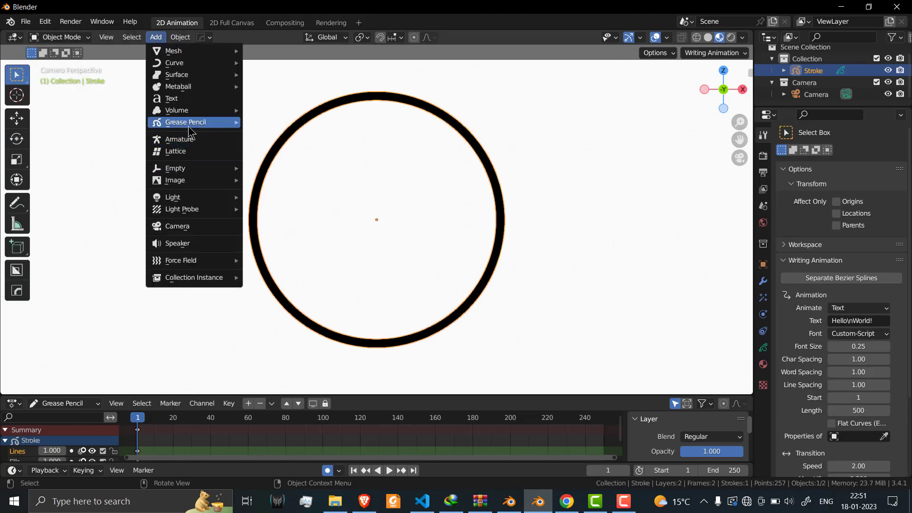
pyautogui.moveTo(204, 122)
pyautogui.click(279, 120)
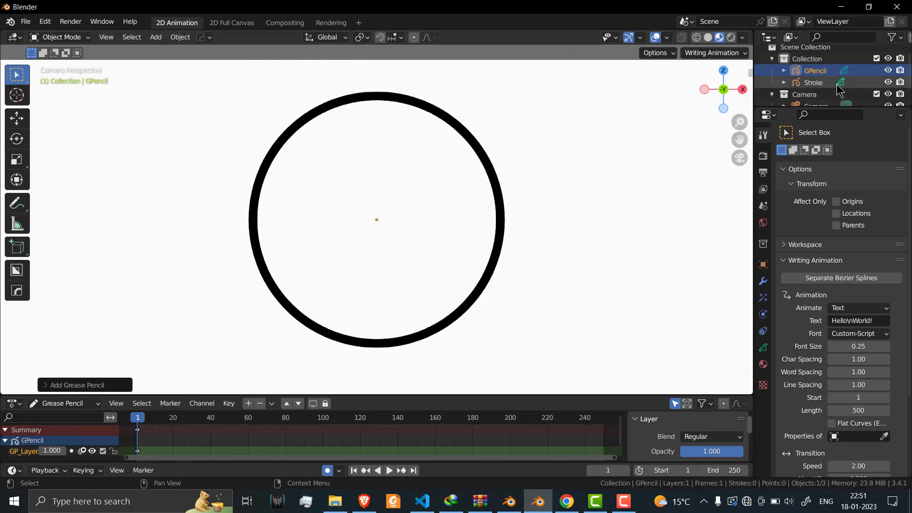
pyautogui.click(815, 75)
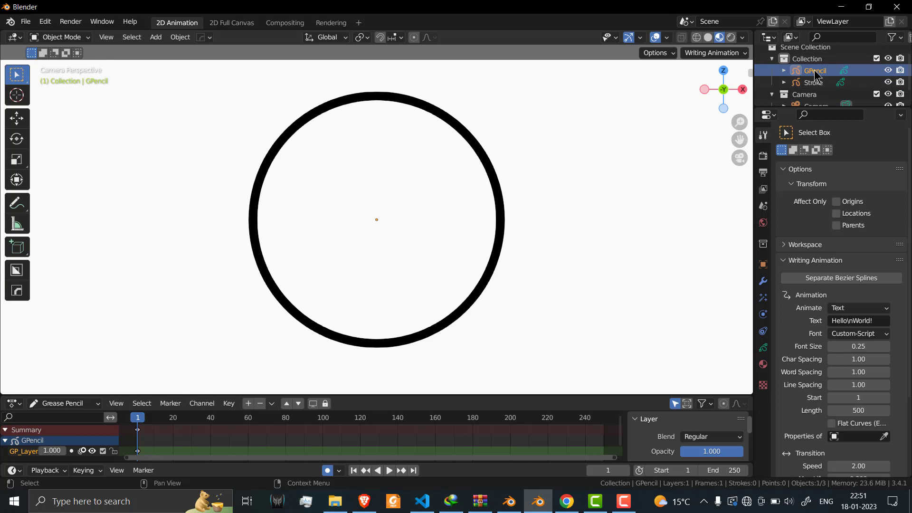
pyautogui.doubleClick(815, 73)
pyautogui.write('hour')
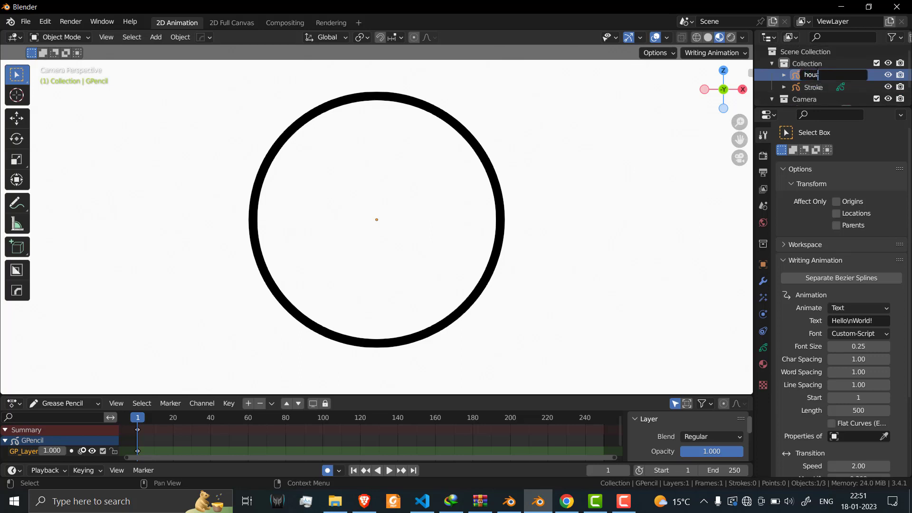
pyautogui.press('Return')
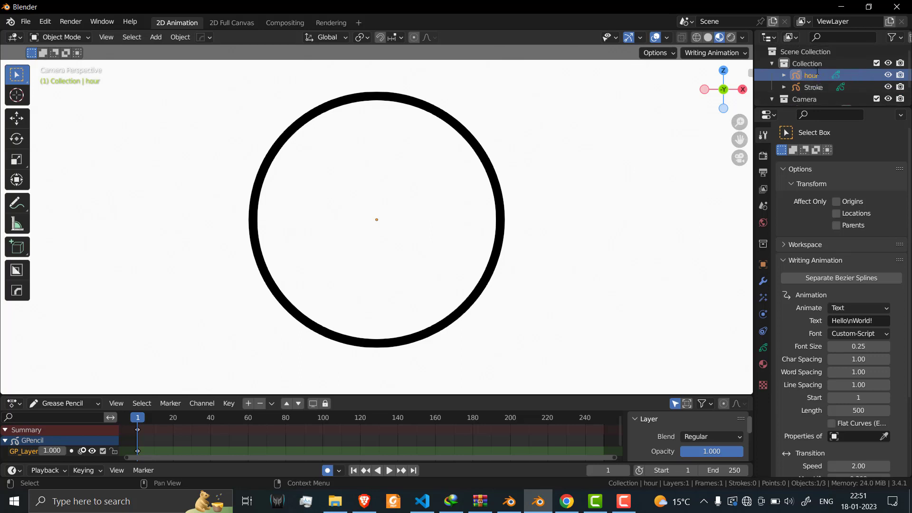
# In Draw Mode, draw a short straight hour hand from the clock's centre toward the lower right, and return to Object Mode
pyautogui.click(59, 37)
pyautogui.click(67, 90)
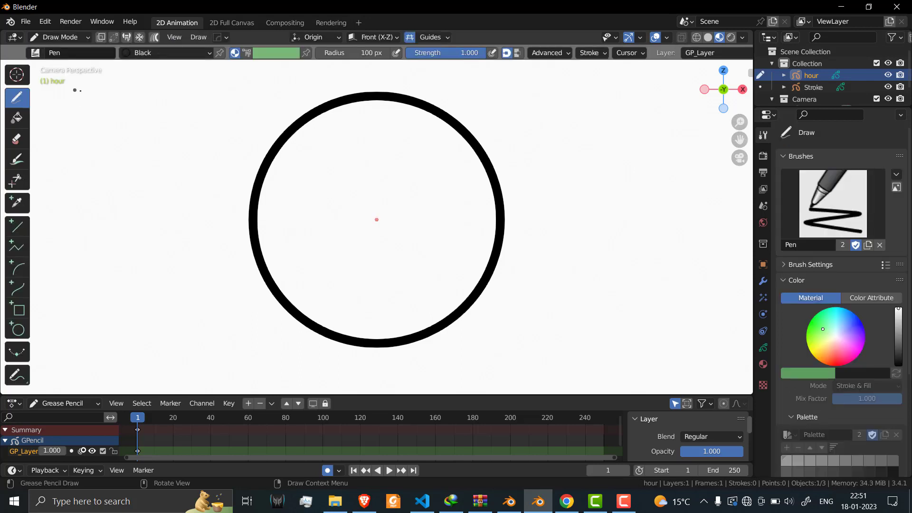
pyautogui.click(437, 39)
pyautogui.moveTo(376, 220); pyautogui.dragTo(427, 242)
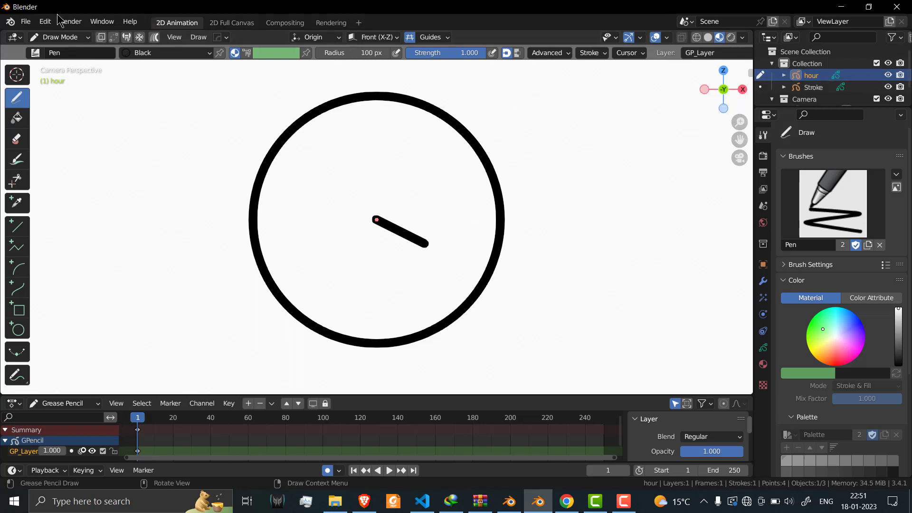
pyautogui.click(59, 37)
pyautogui.click(68, 50)
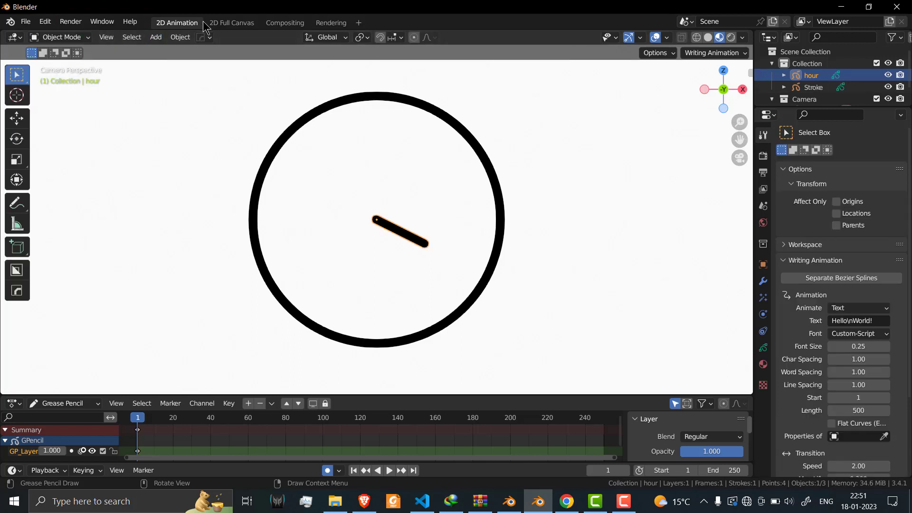
# Add another blank Grease Pencil object and draw a longer straight hand on it from the clock's centre toward the upper right
pyautogui.click(155, 37)
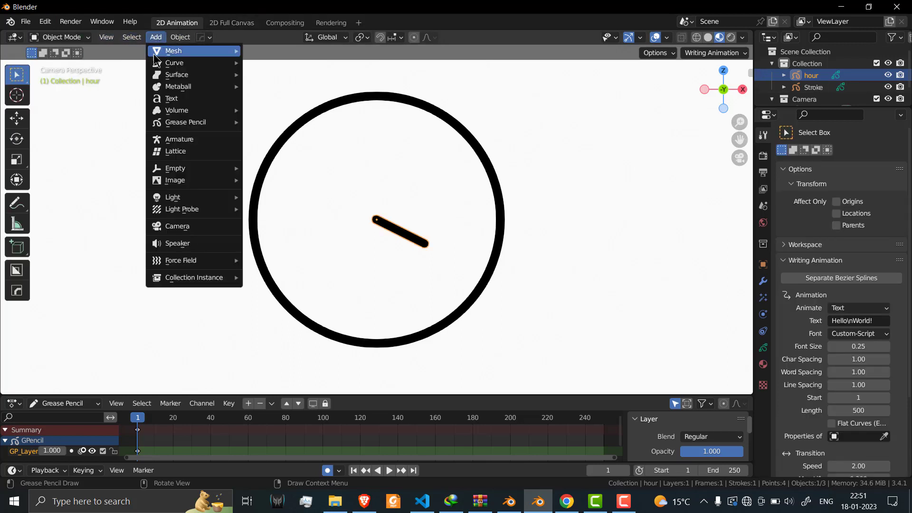
pyautogui.moveTo(176, 123)
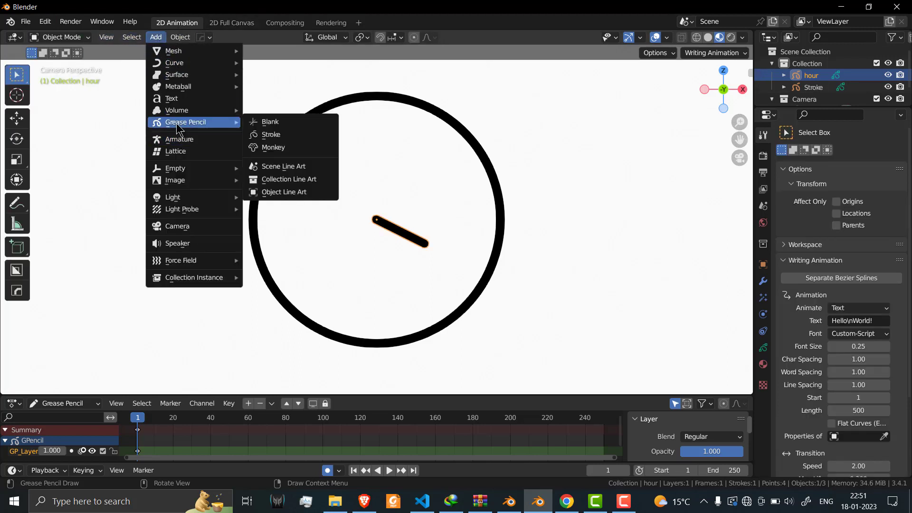
pyautogui.click(285, 123)
pyautogui.click(62, 37)
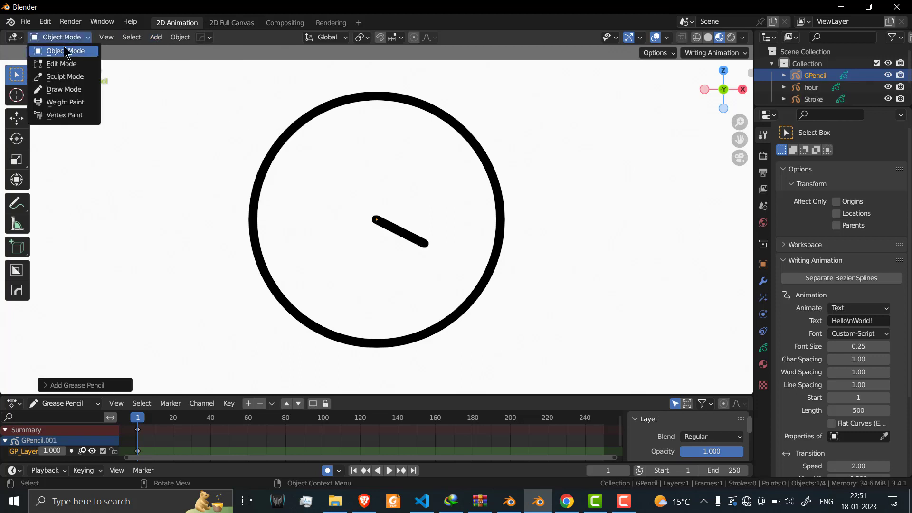
pyautogui.click(62, 90)
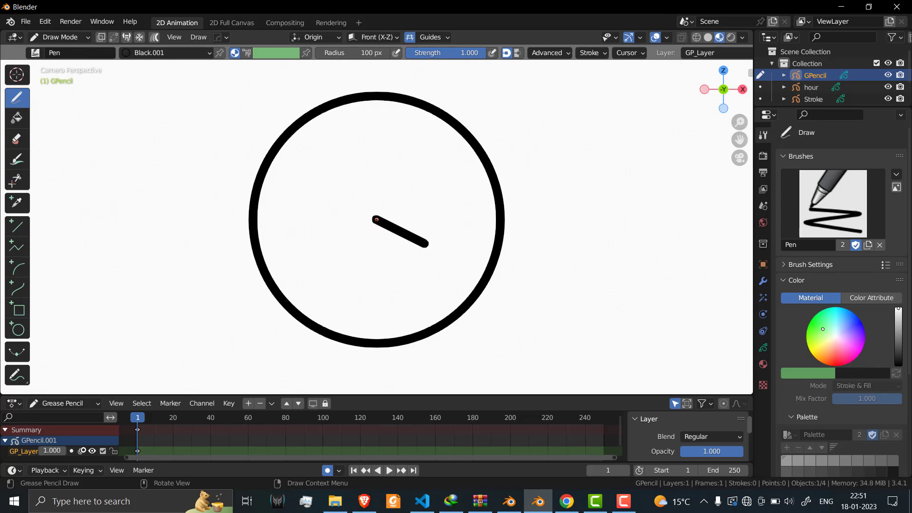
pyautogui.moveTo(376, 219)
pyautogui.mouseDown()
pyautogui.moveTo(413, 183)
pyautogui.moveTo(457, 160)
pyautogui.mouseUp()
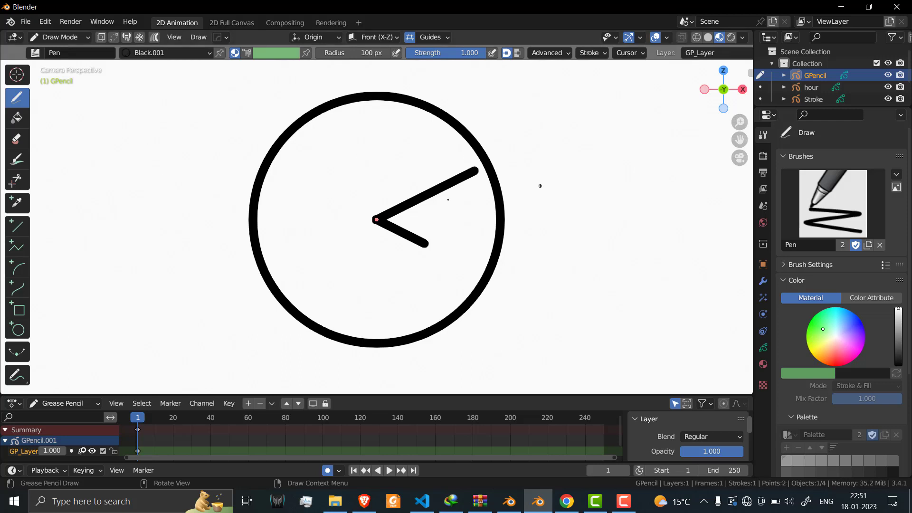
# Rename the long hand's Grease Pencil object "minute" and return to Object Mode
pyautogui.doubleClick(822, 74)
pyautogui.write('minute')
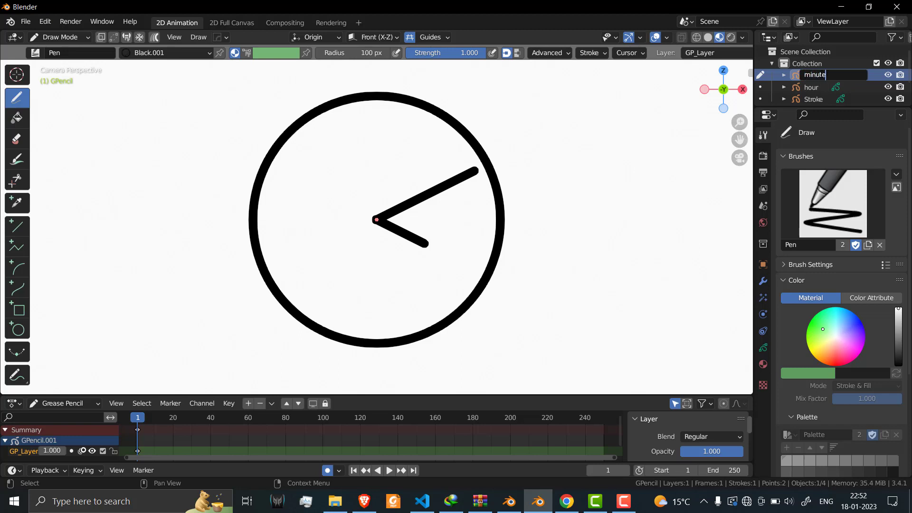
pyautogui.press('Return')
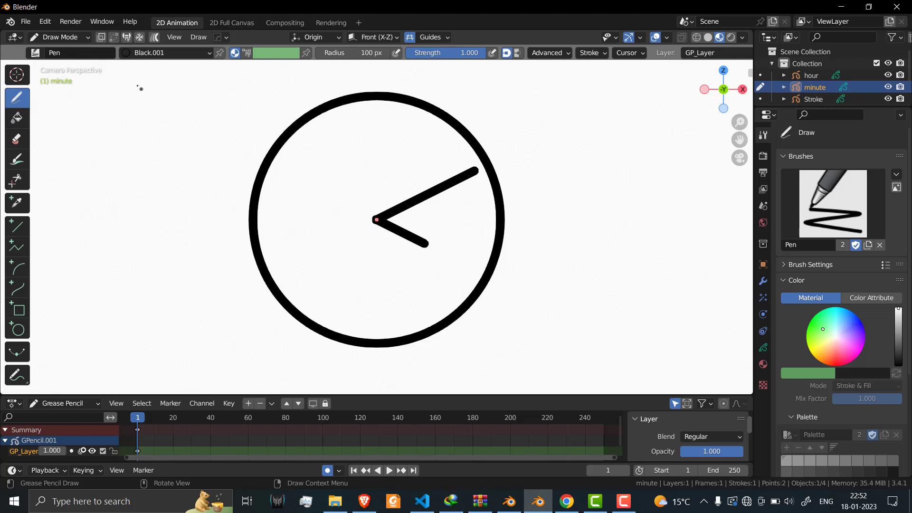
pyautogui.click(84, 38)
pyautogui.click(65, 51)
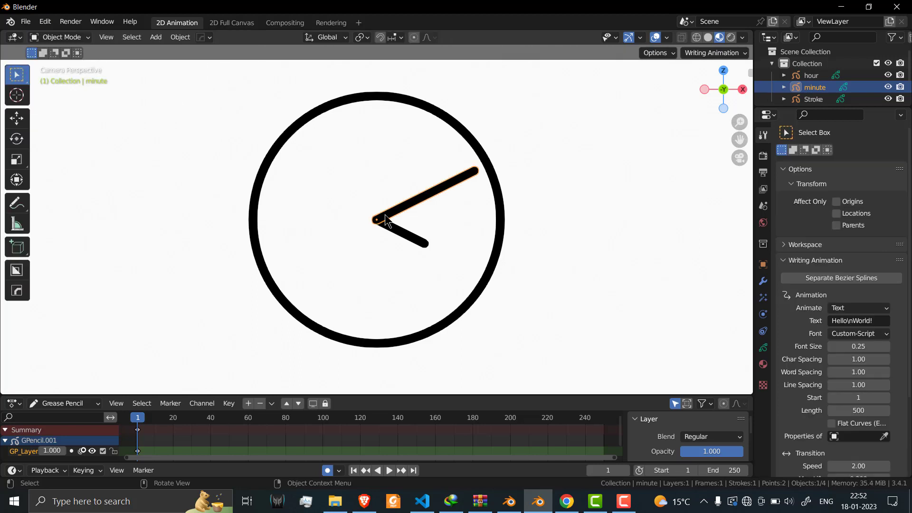
# Try rotating the minute hand about Y in its object properties, and reset its Y rotation to 0°
pyautogui.click(400, 231)
pyautogui.click(411, 200)
pyautogui.moveTo(520, 394); pyautogui.dragTo(526, 297)
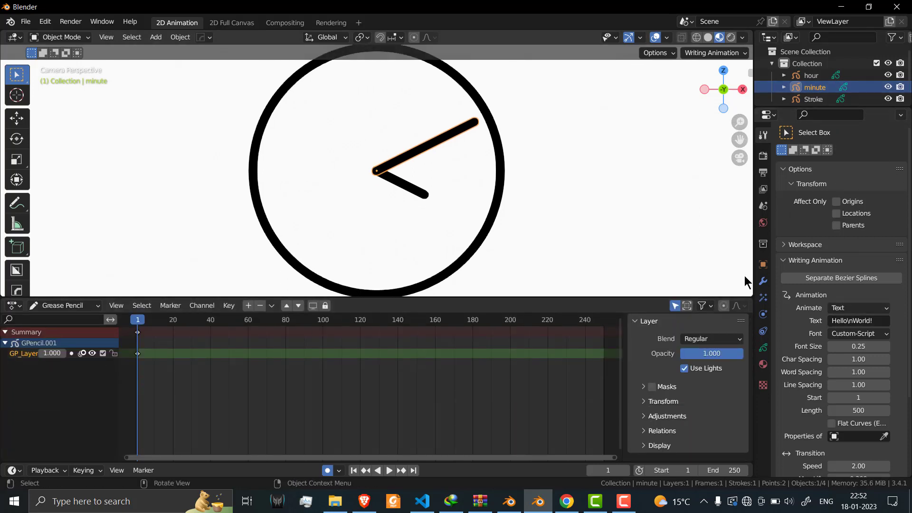
pyautogui.click(763, 266)
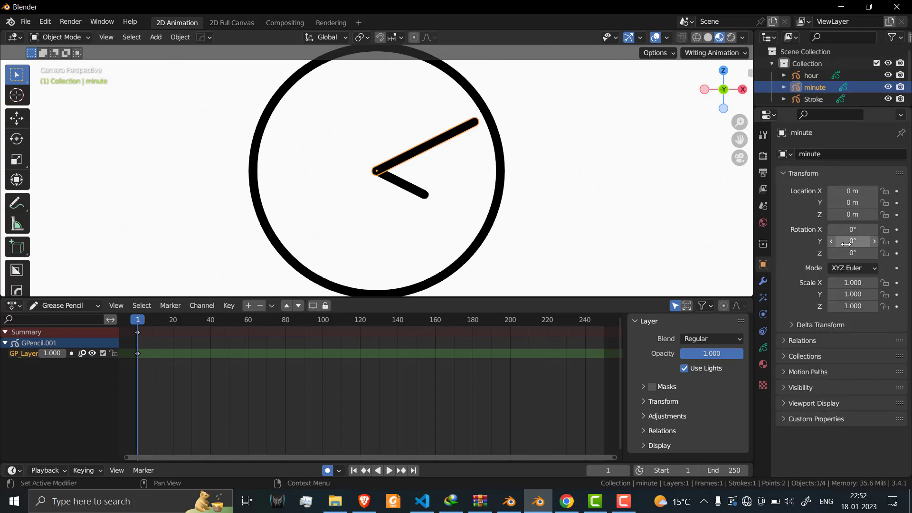
pyautogui.moveTo(853, 240)
pyautogui.mouseDown()
pyautogui.moveTo(907, 241)
pyautogui.moveTo(853, 241)
pyautogui.mouseUp()
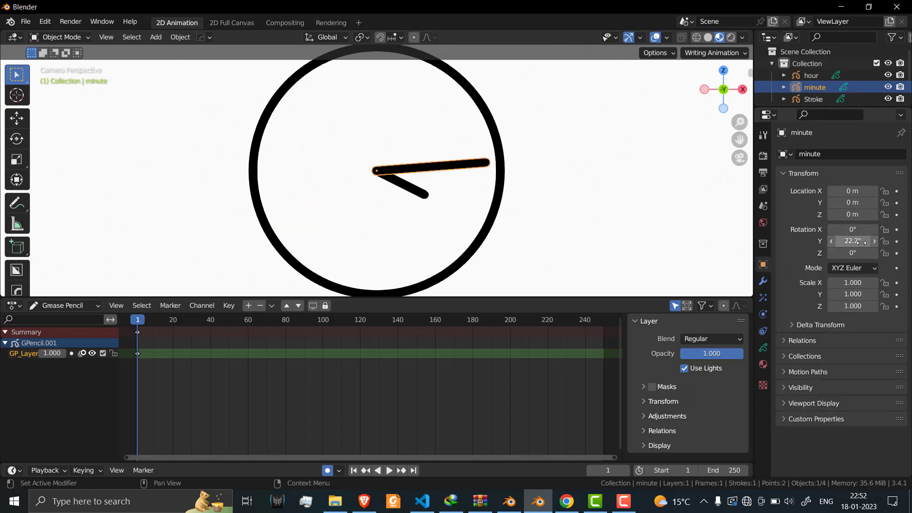
pyautogui.click(852, 241)
pyautogui.write('0')
pyautogui.press('Return')
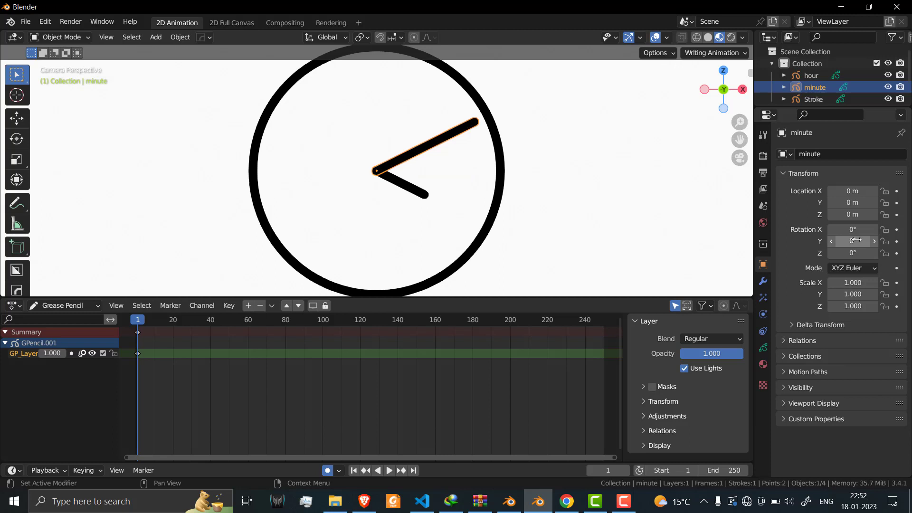
# Rotate the minute hand about Y to about -63.1° so it points straight up, and apply its rotation
pyautogui.moveTo(855, 240); pyautogui.dragTo(825, 241)
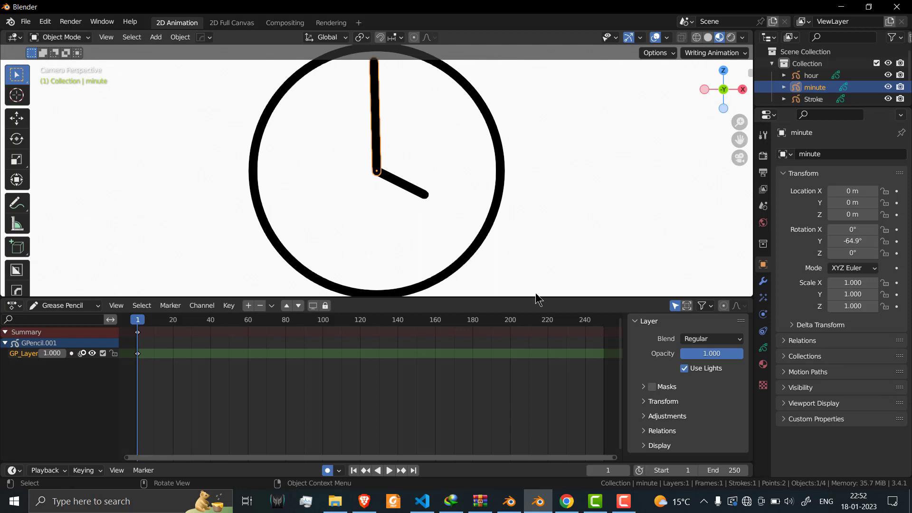
pyautogui.moveTo(536, 298); pyautogui.dragTo(515, 416)
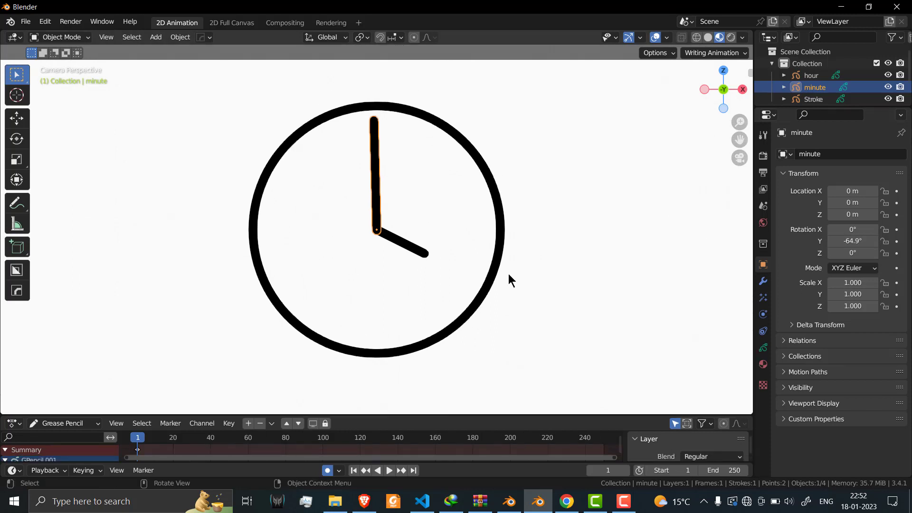
pyautogui.moveTo(852, 241); pyautogui.dragTo(857, 241)
pyautogui.hotkey('ctrl', 'a')
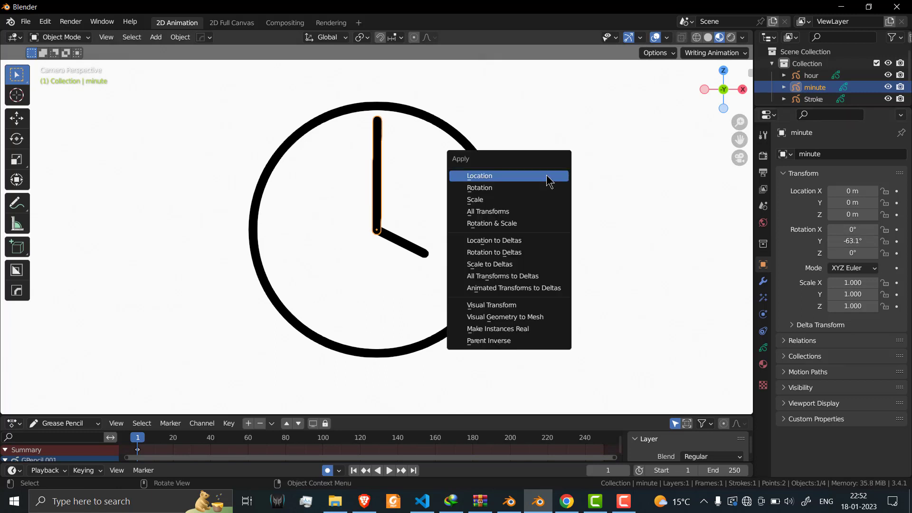
pyautogui.click(543, 190)
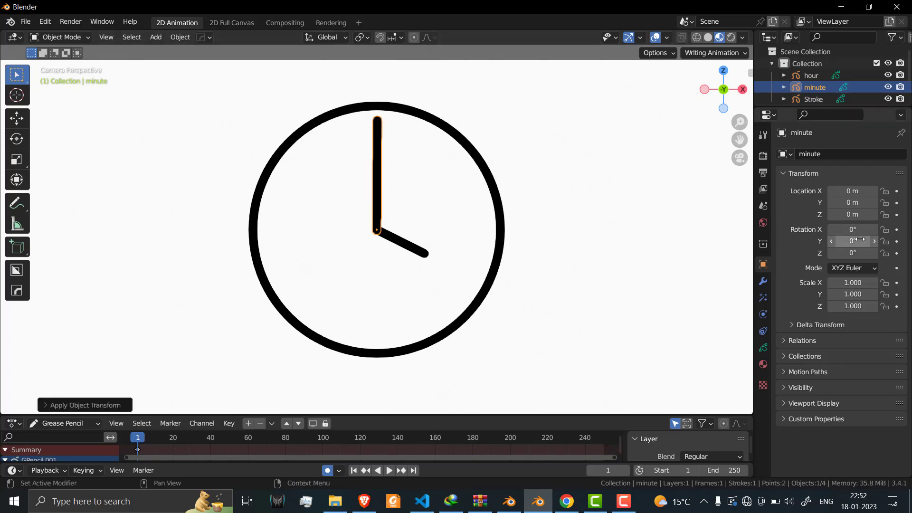
# Add a driver to the minute hand's Y rotation, using the hour object's Y Rotation as its input variable
pyautogui.rightClick(841, 241)
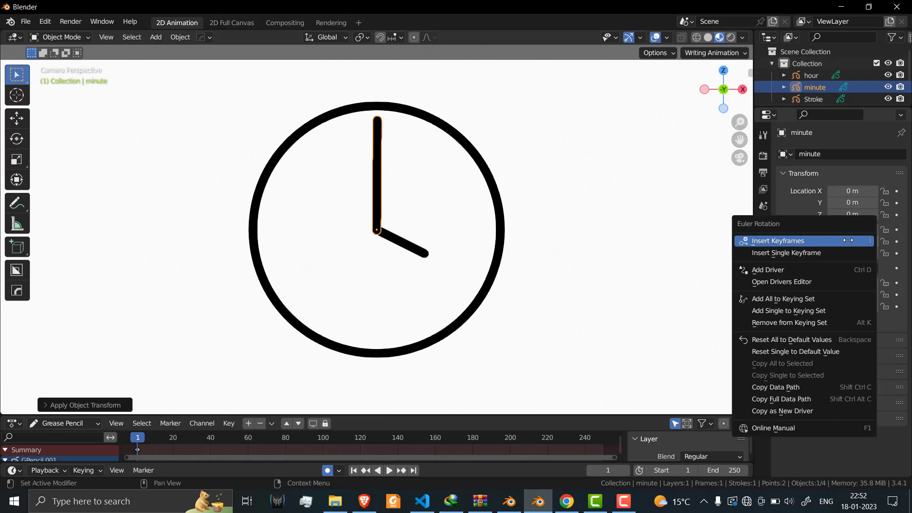
pyautogui.click(834, 270)
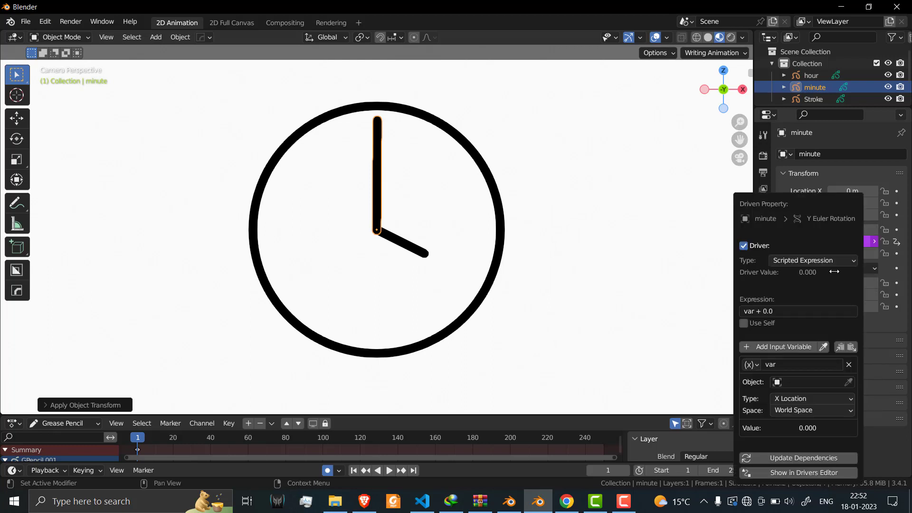
pyautogui.click(802, 383)
pyautogui.click(796, 270)
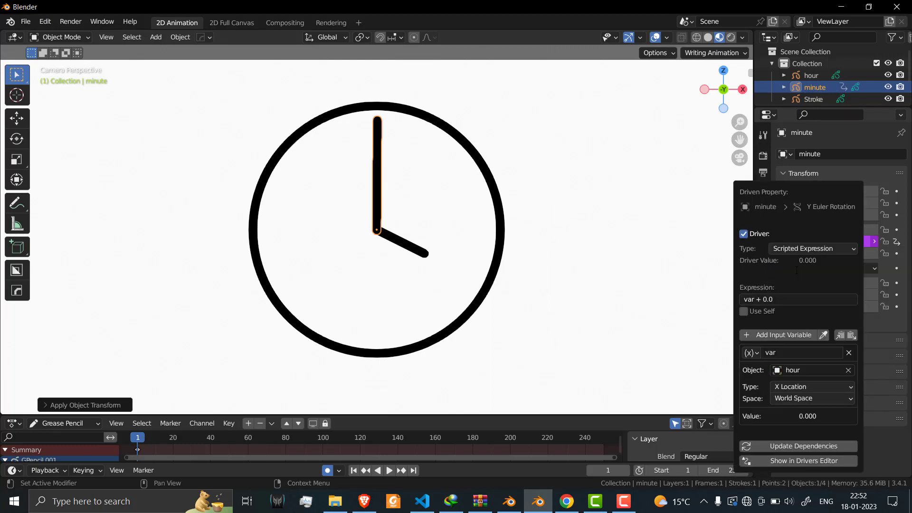
pyautogui.click(809, 389)
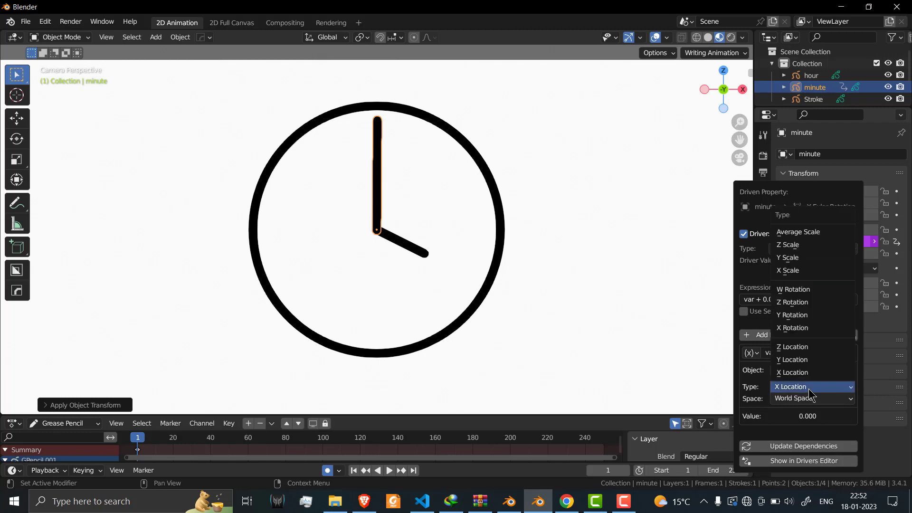
pyautogui.click(801, 316)
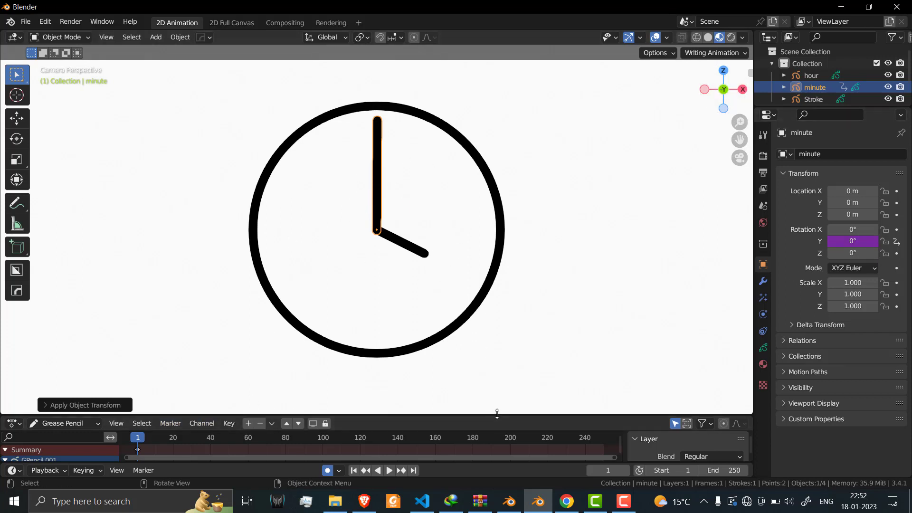
# Enlarge the animation area, switch it to the Drivers editor, and show the driver settings of the minute hand's Y Euler Rotation
pyautogui.moveTo(496, 414); pyautogui.dragTo(515, 309)
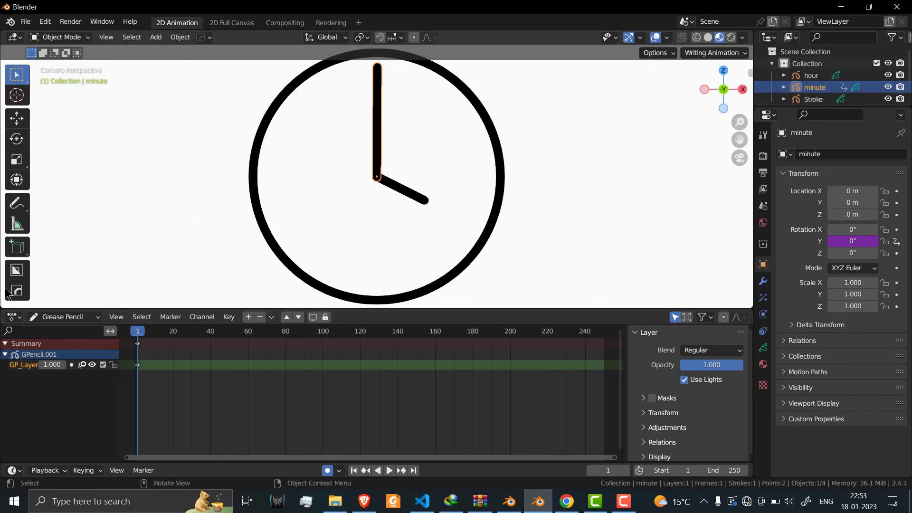
pyautogui.click(14, 316)
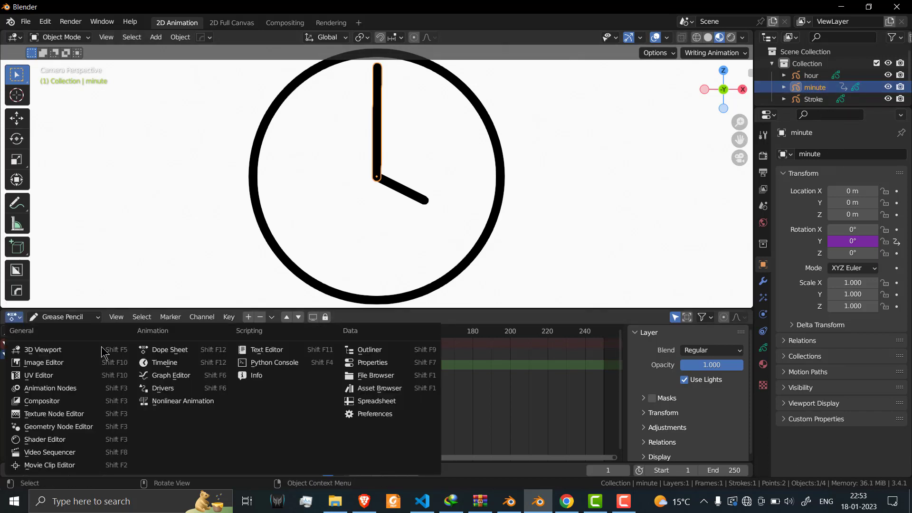
pyautogui.click(163, 387)
pyautogui.click(61, 366)
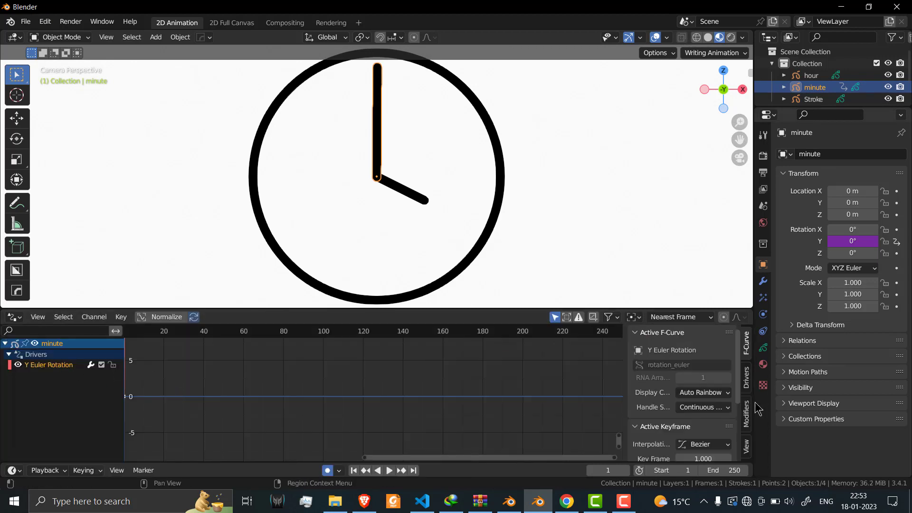
pyautogui.click(746, 378)
# Set the minute hand's driver expression to 360/5*var + 0.0
pyautogui.scroll(-6, 707, 400)
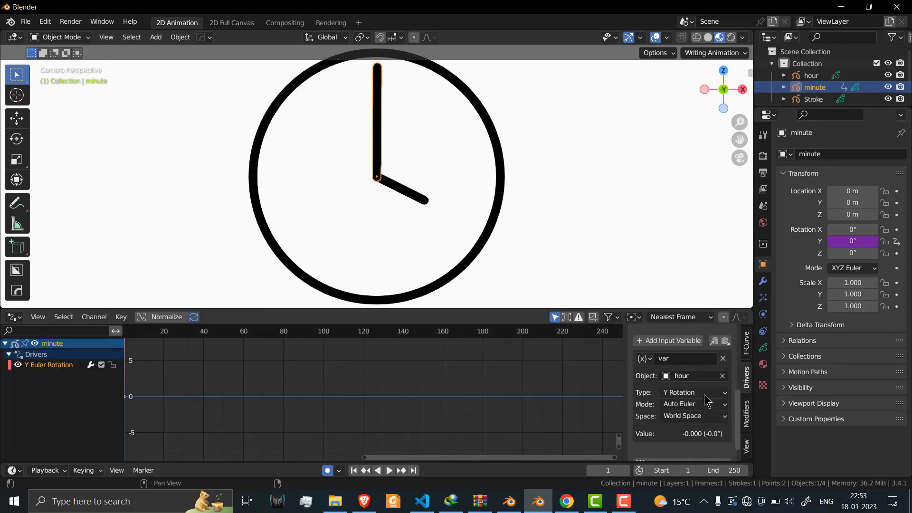
pyautogui.scroll(3, 694, 403)
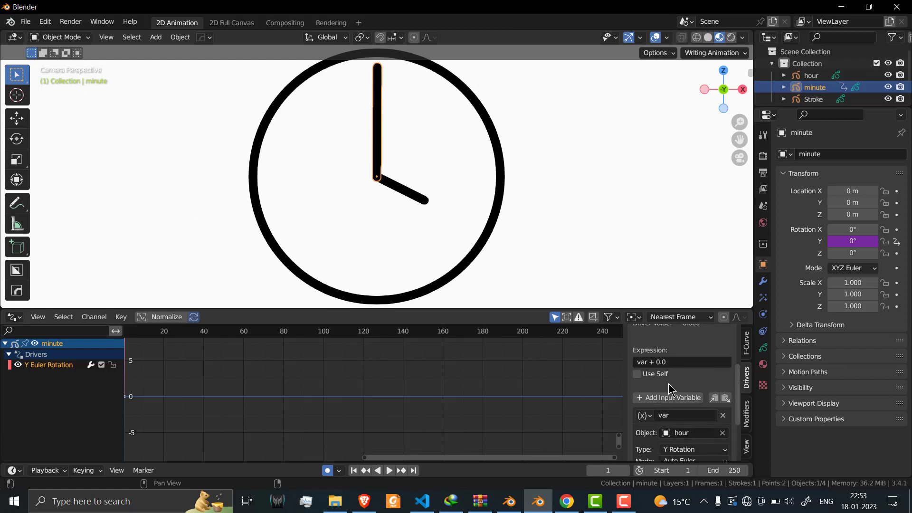
pyautogui.scroll(2, 665, 403)
pyautogui.click(639, 400)
pyautogui.press('Home')
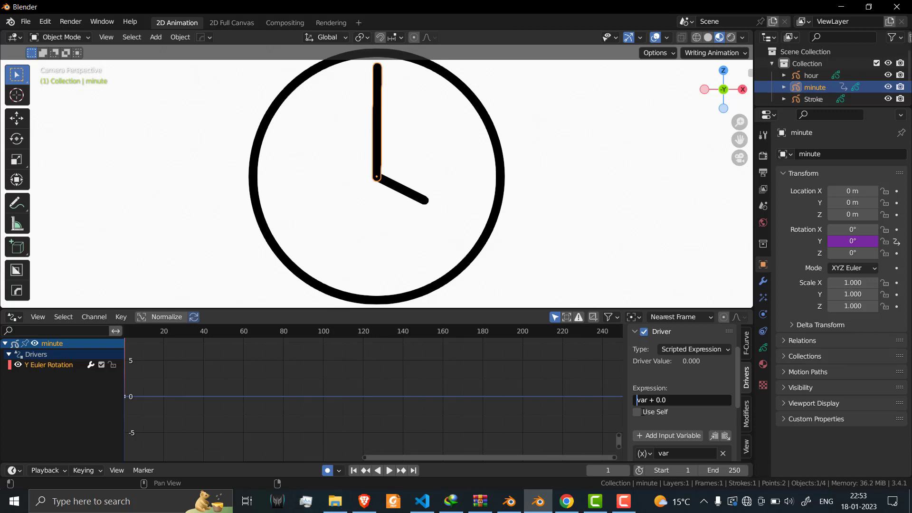
pyautogui.write('360/5*')
pyautogui.click(509, 379)
# Drive the hour hand's Y rotation with the expression #frame/3, preview the animation, and return to the first frame
pyautogui.click(417, 197)
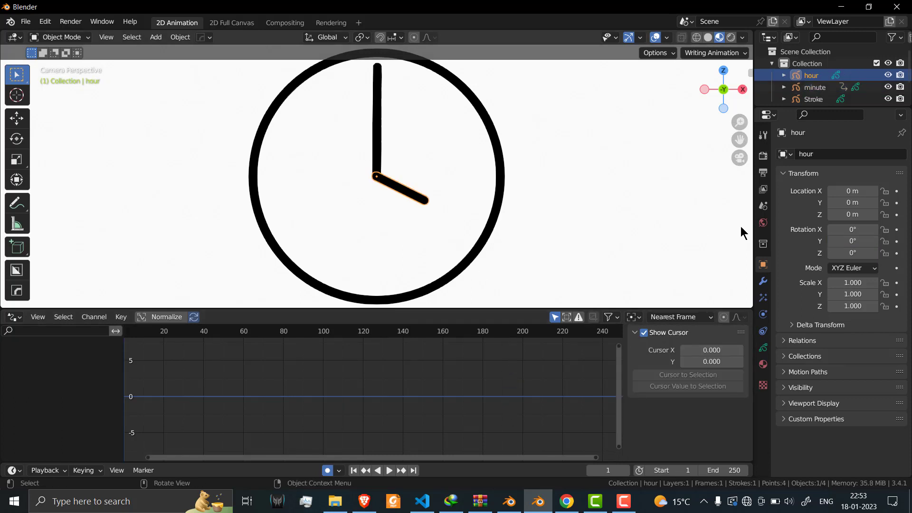
pyautogui.click(857, 242)
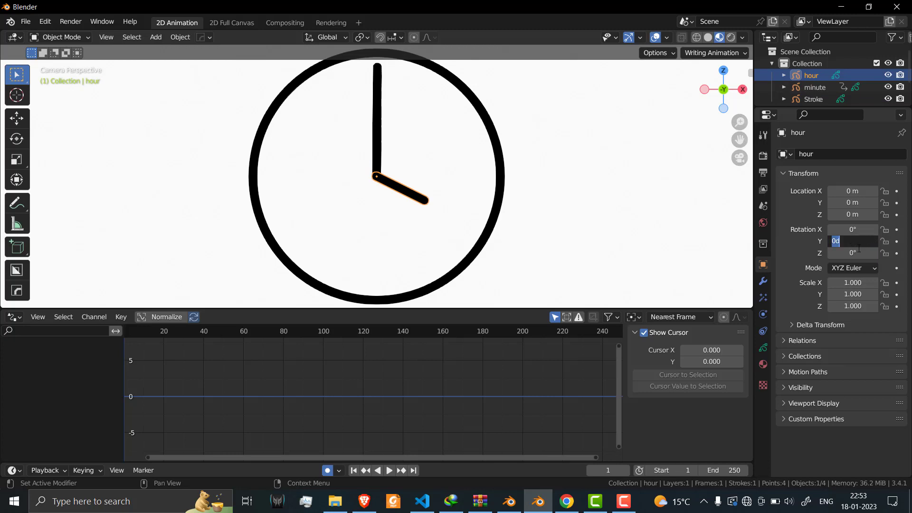
pyautogui.write('#frame/3')
pyautogui.press('Return')
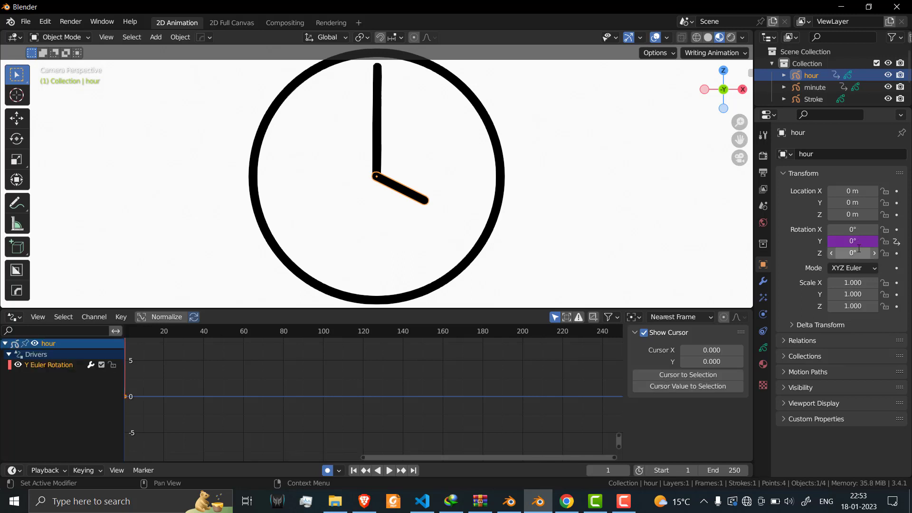
pyautogui.click(389, 471)
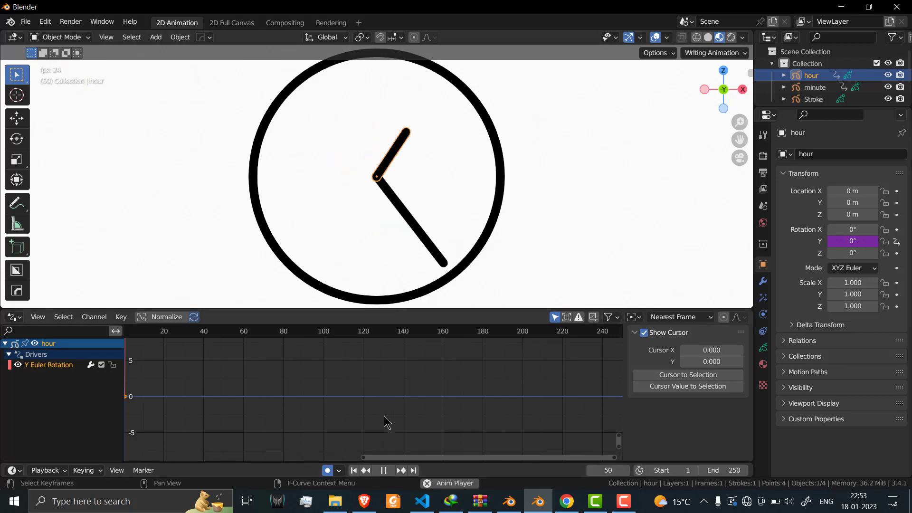
pyautogui.click(389, 471)
pyautogui.click(353, 470)
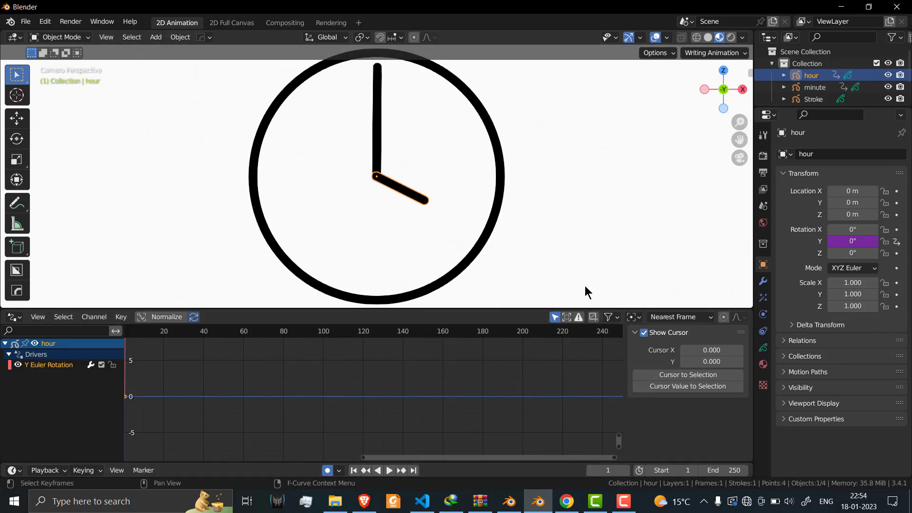
# Change the frame divisor in the hour hand's Y rotation expression, preview the animation, and return to the first frame
pyautogui.click(853, 241)
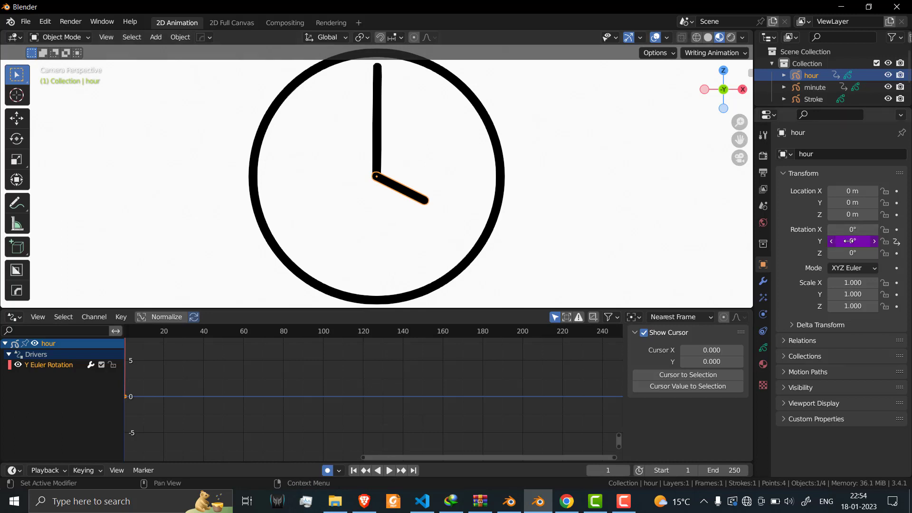
pyautogui.click(867, 242)
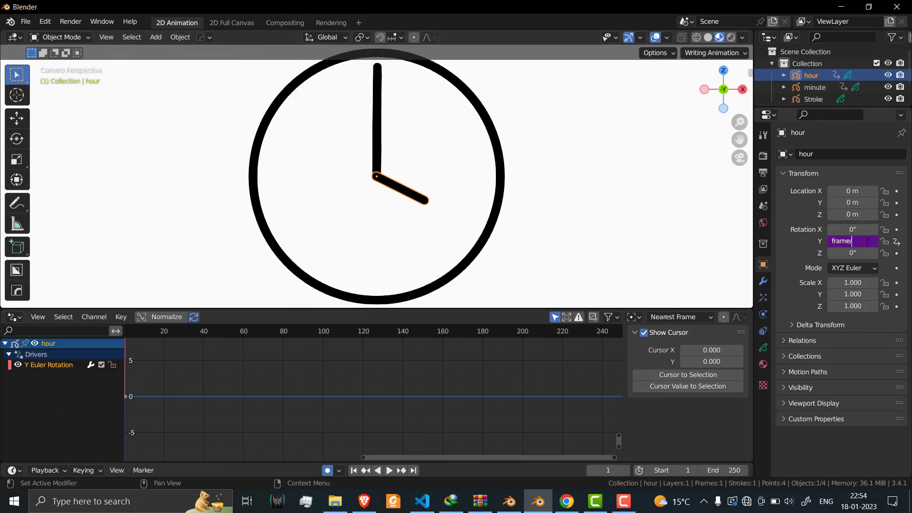
pyautogui.click(389, 470)
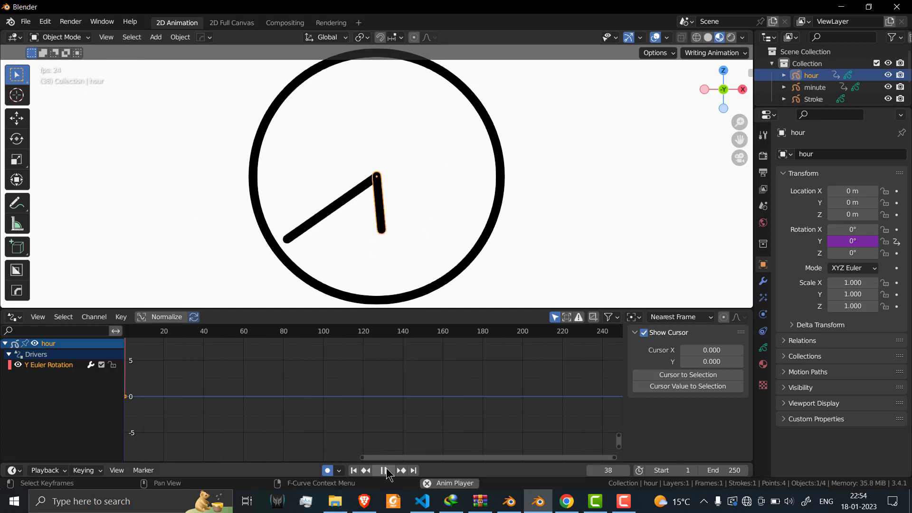
pyautogui.click(385, 470)
pyautogui.click(353, 470)
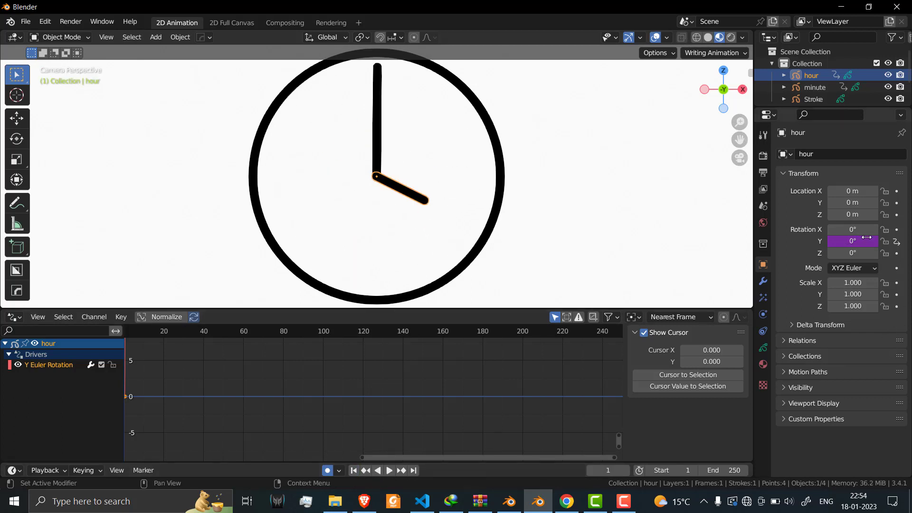
# Adjust the frame divisor in the hour hand's Y rotation expression again to slow the hand, and preview the animation
pyautogui.click(867, 237)
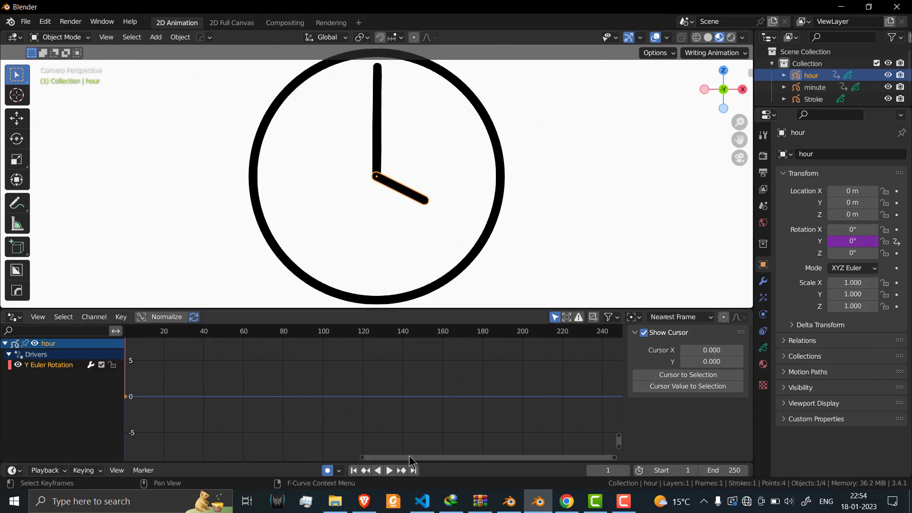
pyautogui.click(389, 470)
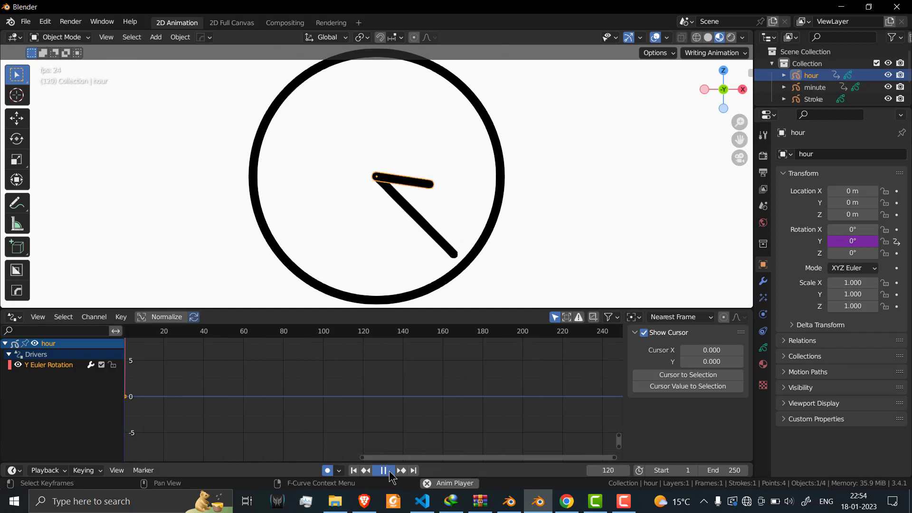
pyautogui.click(383, 470)
# Set the minute hand's Y rotation driver expression to 360/12*var + 0.0 and preview the clock's motion
pyautogui.click(422, 217)
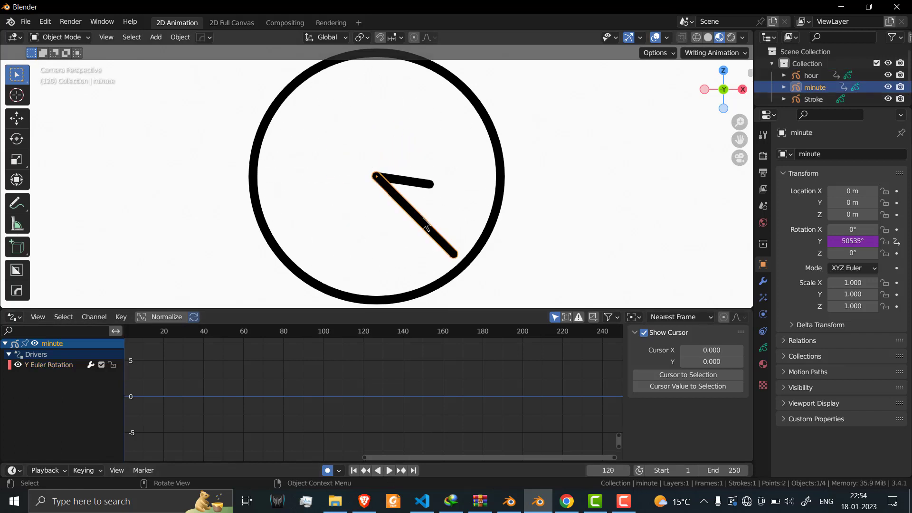
pyautogui.click(57, 366)
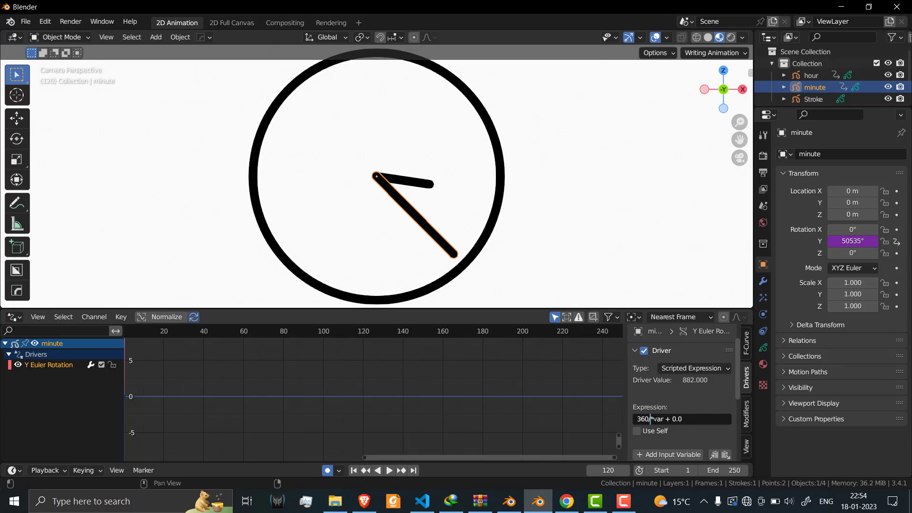
pyautogui.write('/12')
pyautogui.press('Return')
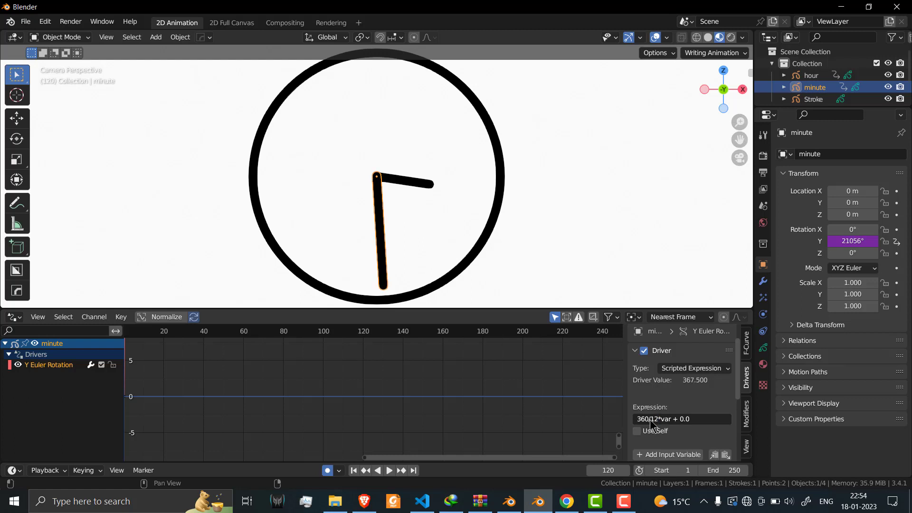
pyautogui.click(486, 428)
pyautogui.click(390, 470)
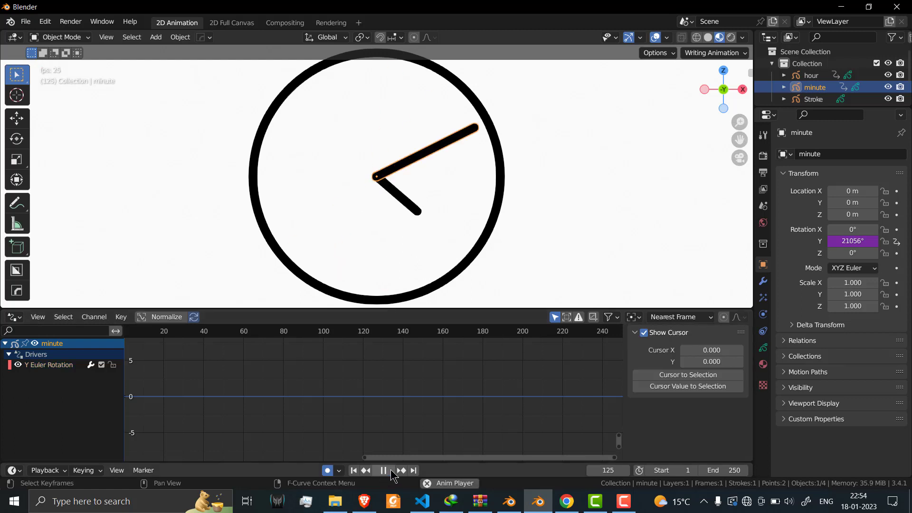
pyautogui.click(390, 470)
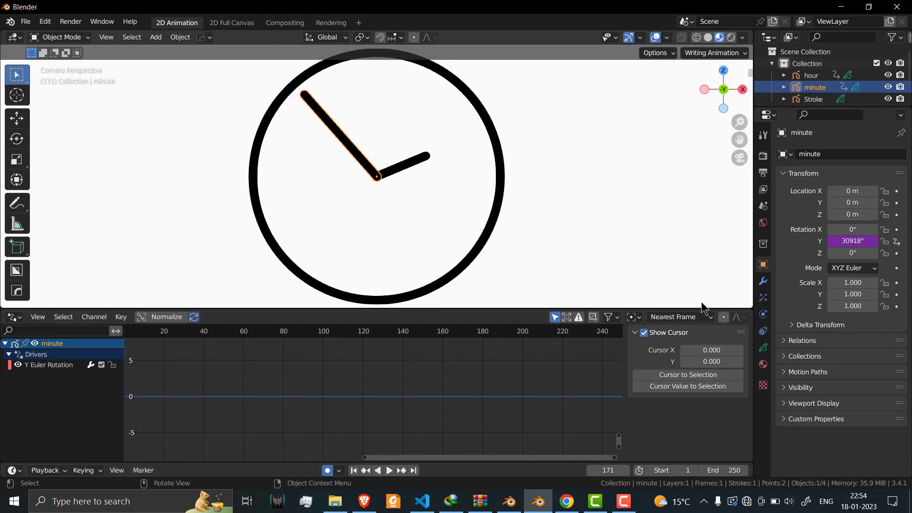
# Set the minute hand's Y rotation driver expression to 360/30*var + 0.0 and start playback
pyautogui.click(61, 367)
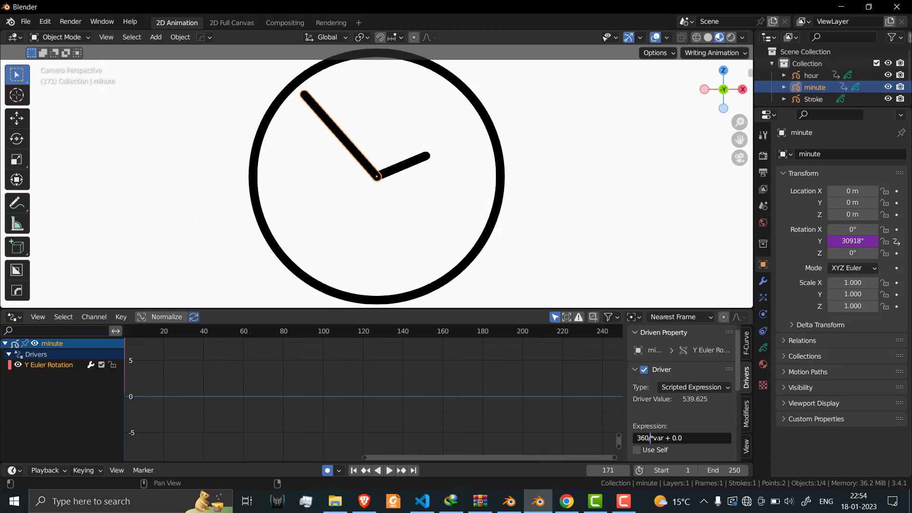
pyautogui.press('Return')
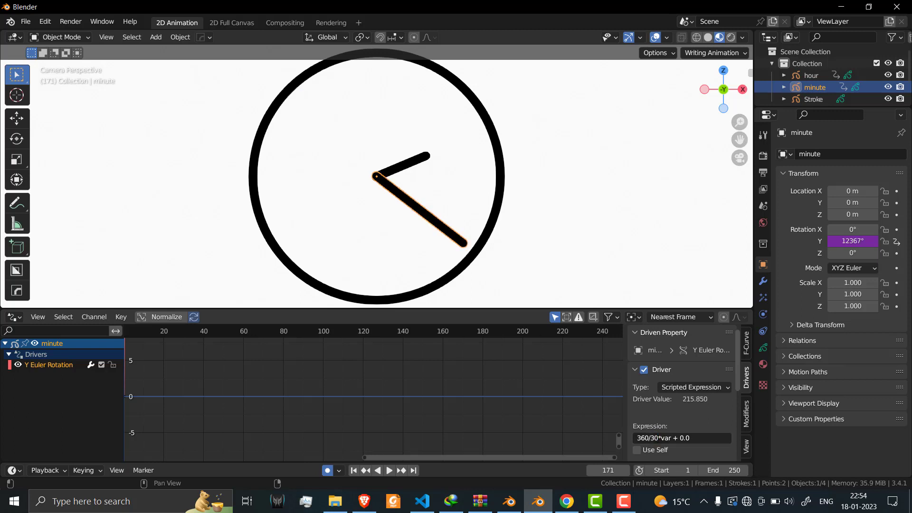
pyautogui.click(390, 470)
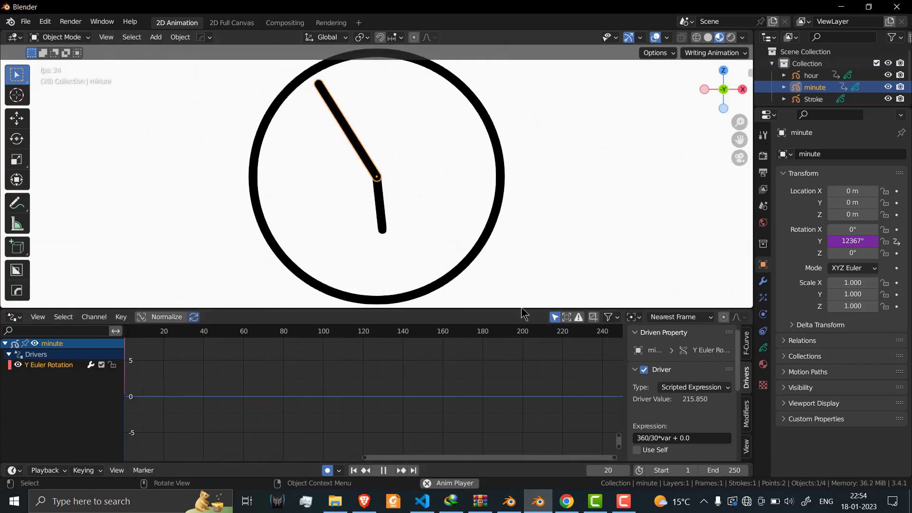
# Enlarge the viewport over the Drivers editor, deselect the minute hand to watch the clock run, and stop playback
pyautogui.moveTo(510, 309); pyautogui.dragTo(511, 435)
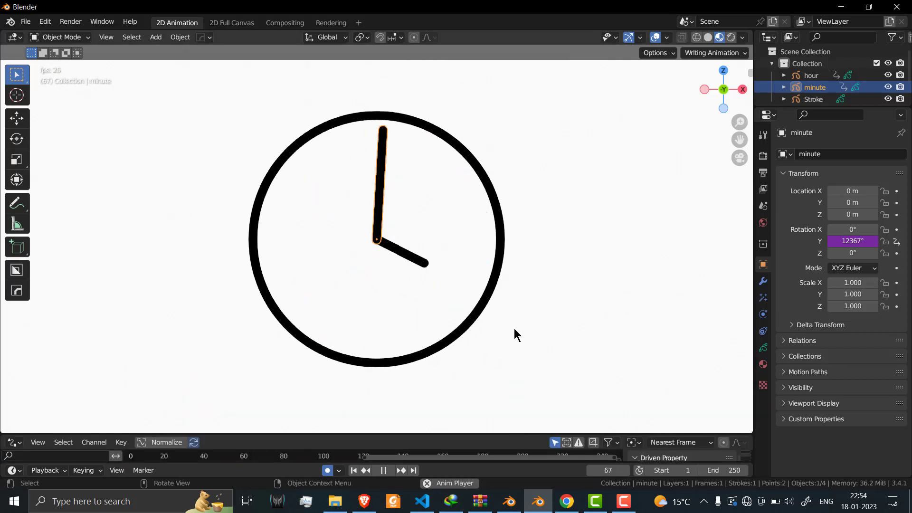
pyautogui.click(561, 283)
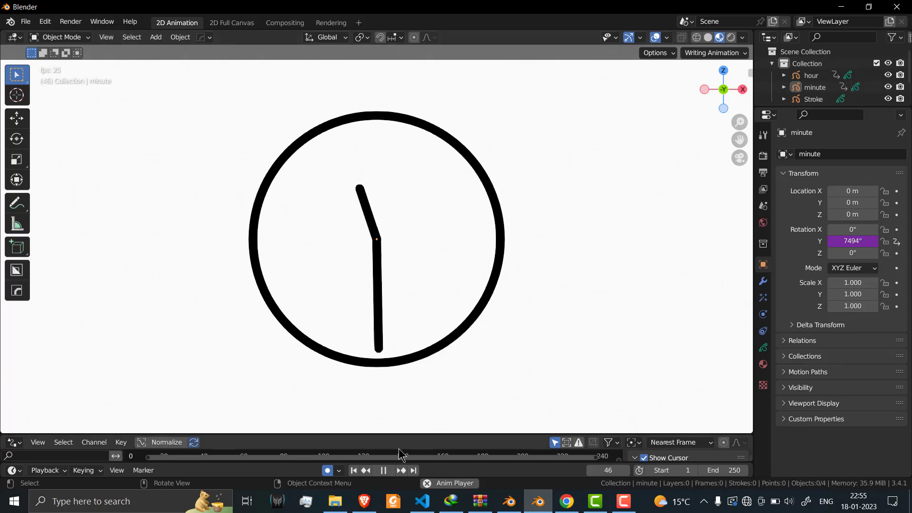
pyautogui.click(384, 471)
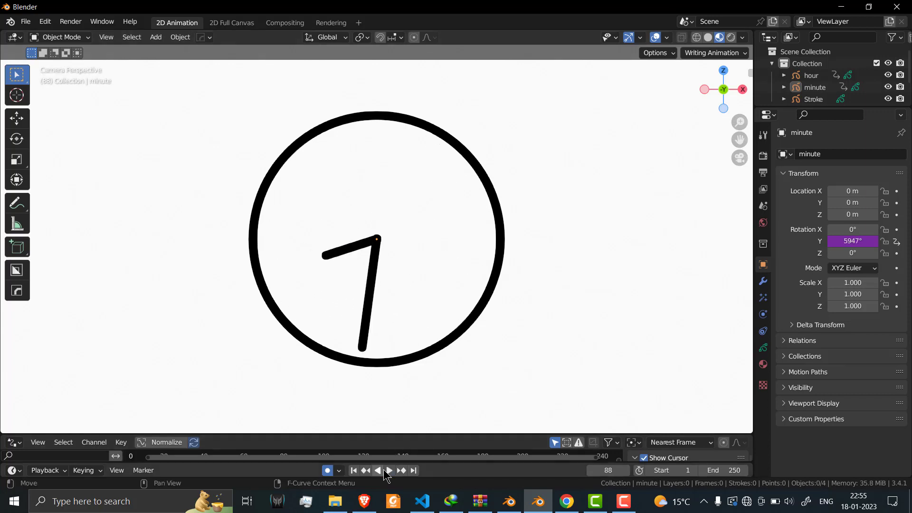